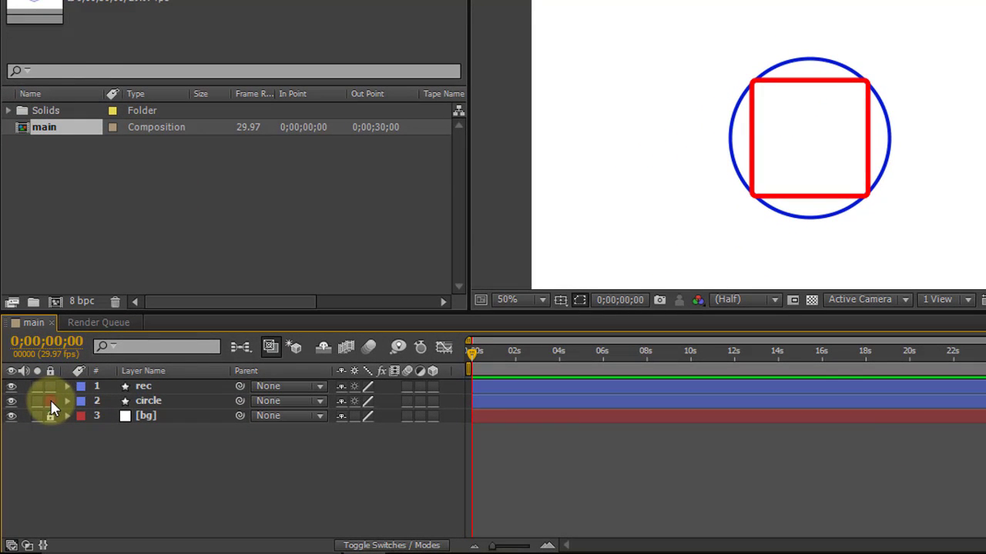
Hide the rec layer and reveal the Size and Position properties of the circle layer's Ellipse Path 1
click(51, 401)
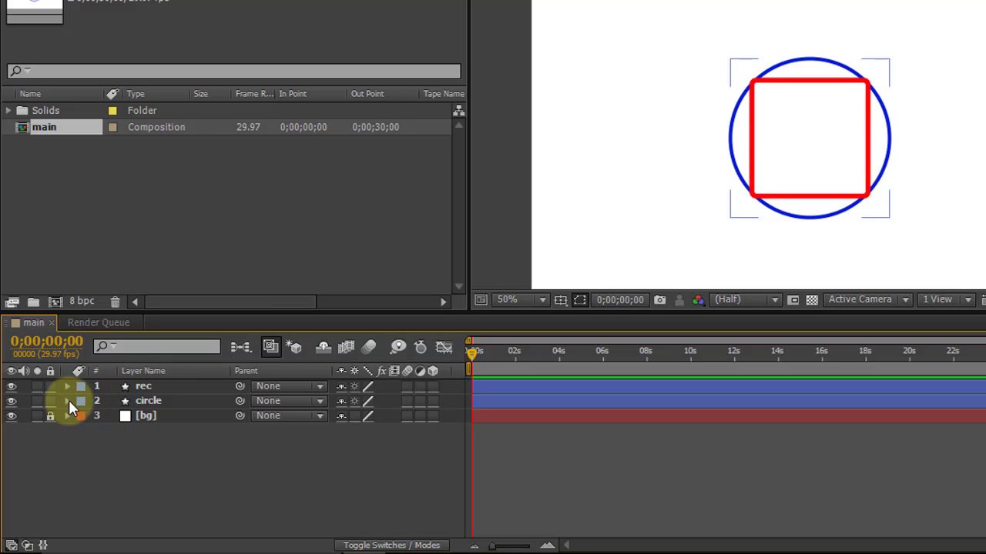
click(12, 385)
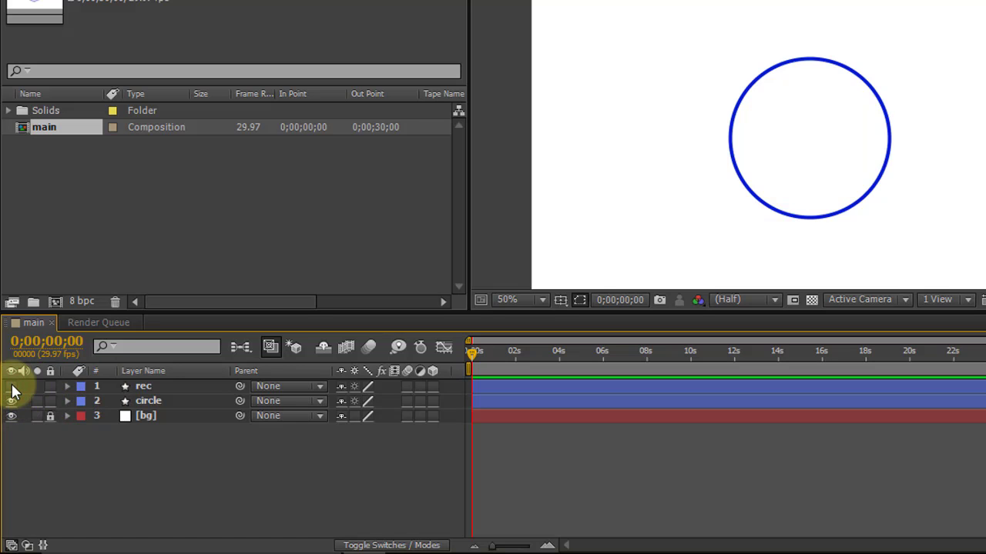
click(67, 402)
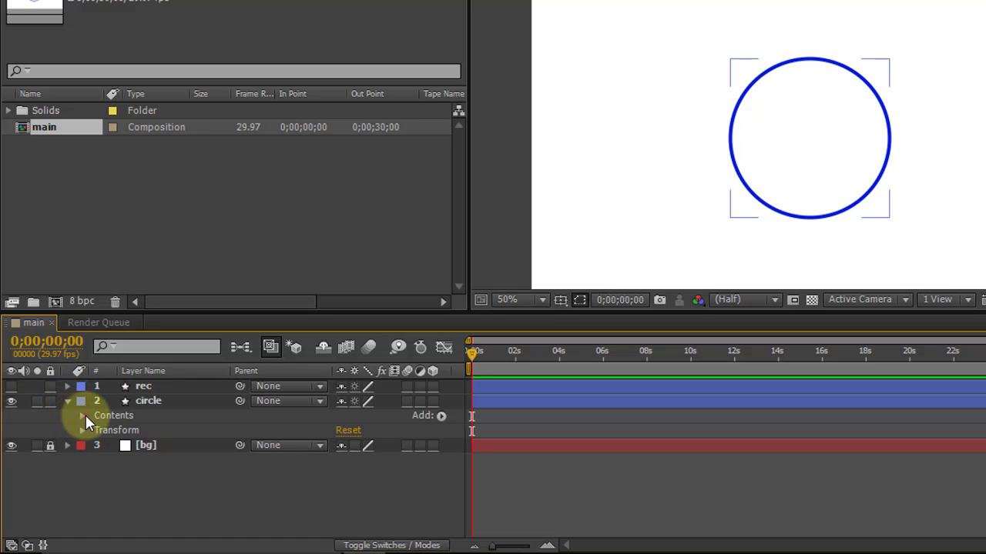
click(86, 415)
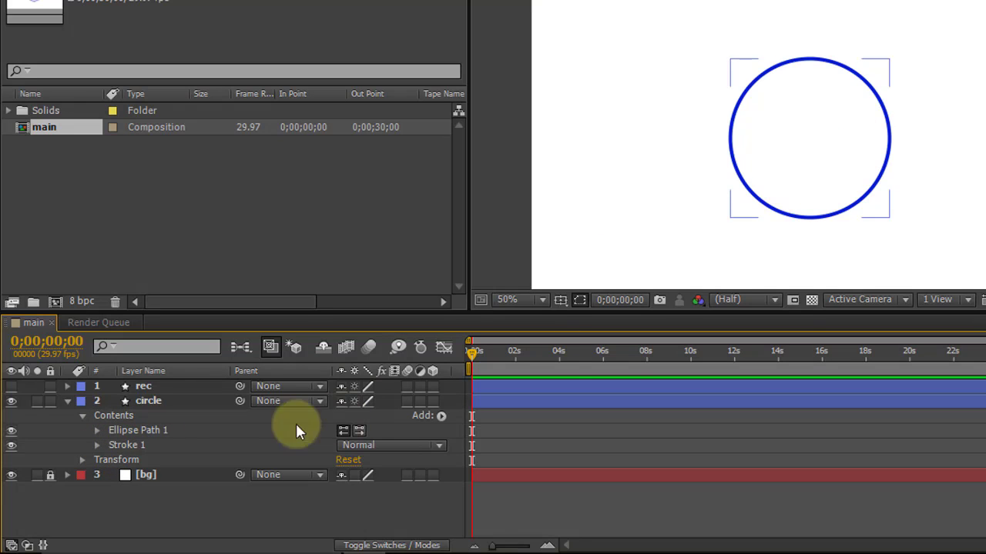
click(99, 430)
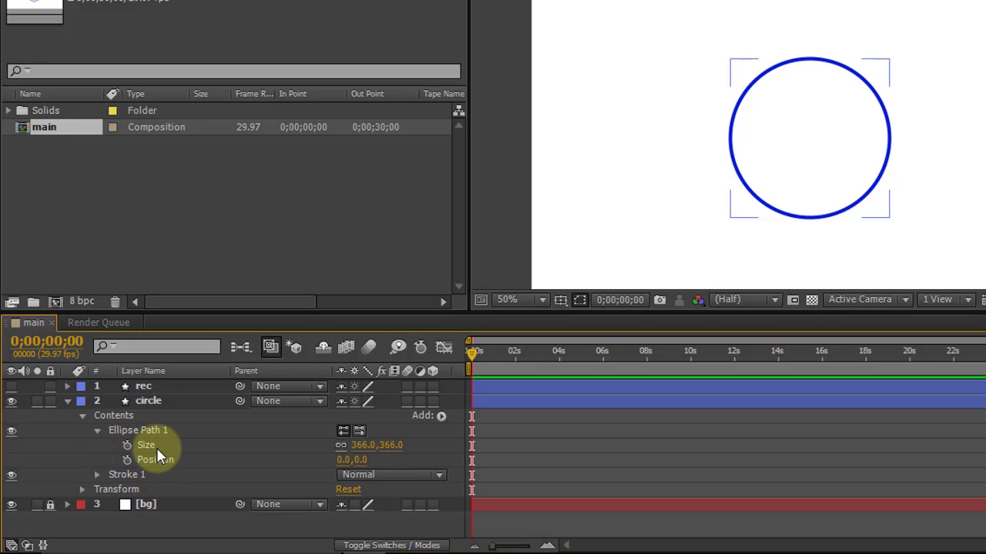
Enable keyframing for the ellipse's Size with a first keyframe at 0;00;00;00, and scrub the opening seconds of the timeline
click(511, 411)
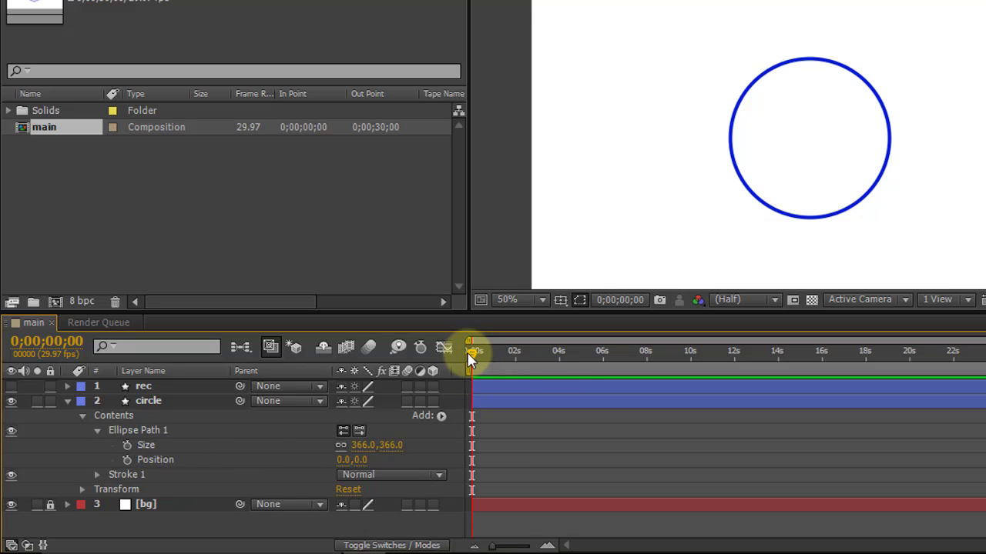
drag(470, 358, 463, 383)
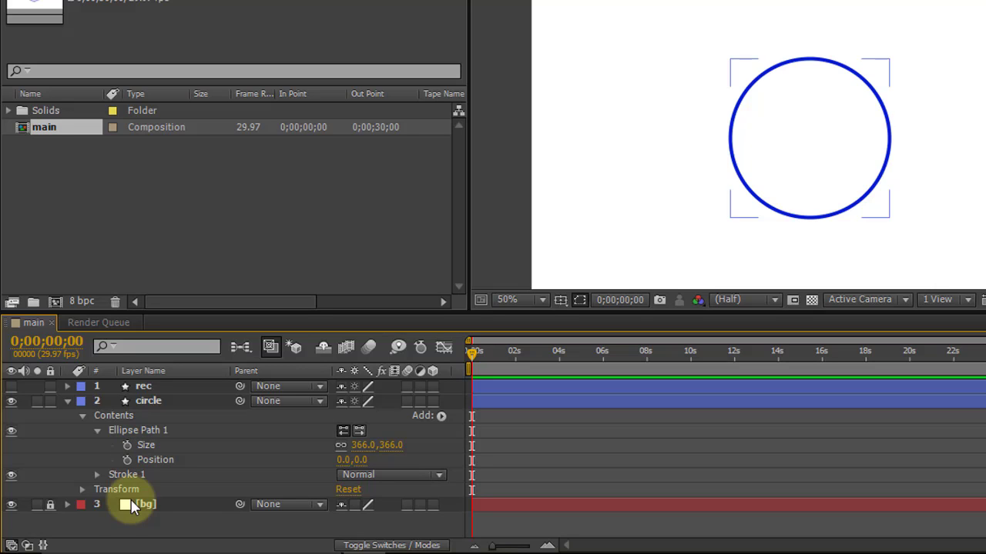
click(126, 446)
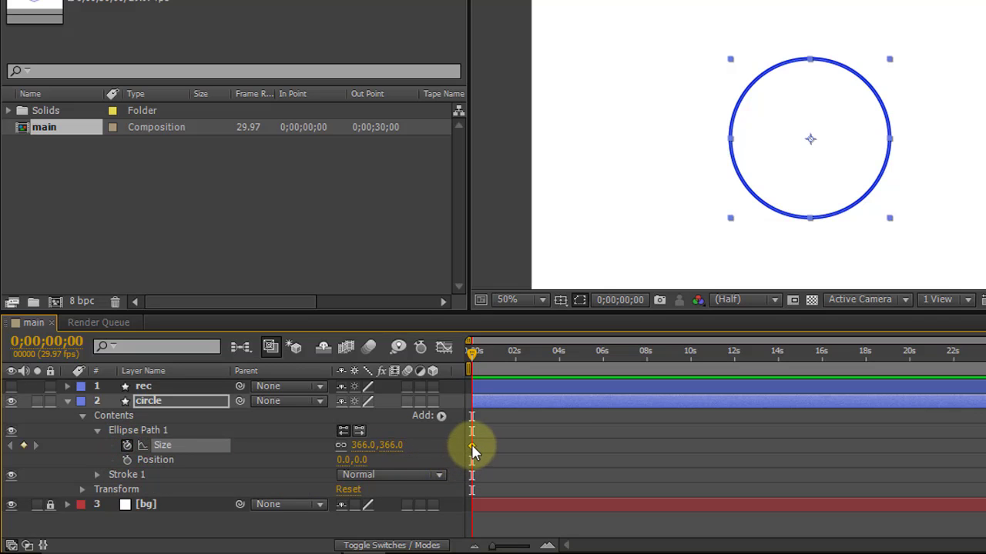
drag(471, 446, 478, 445)
drag(464, 357, 550, 404)
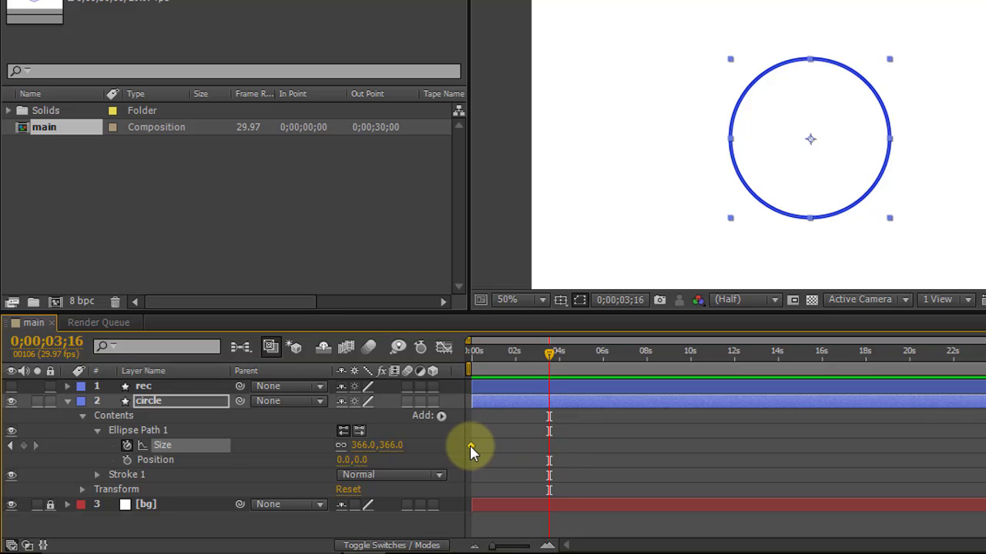
drag(547, 358, 468, 367)
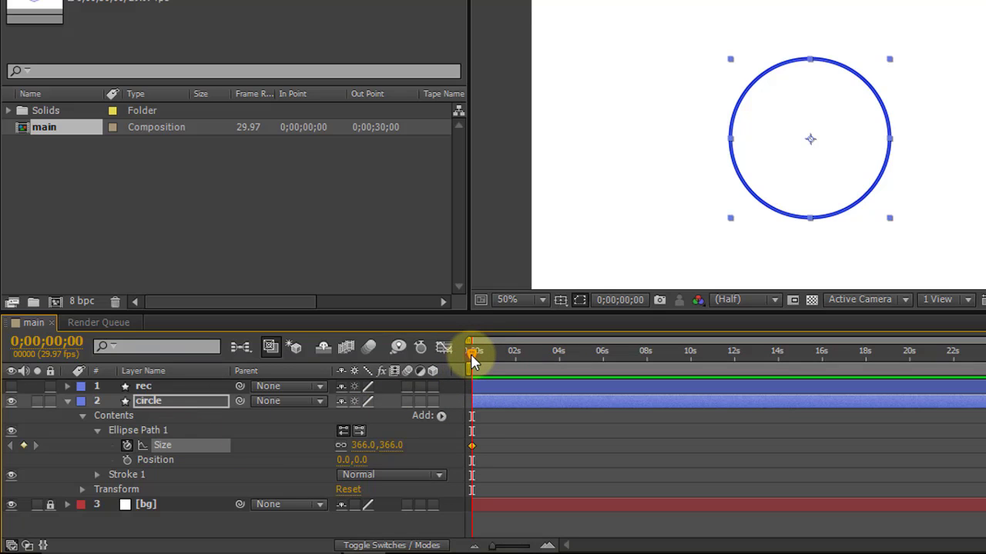
drag(471, 354, 493, 365)
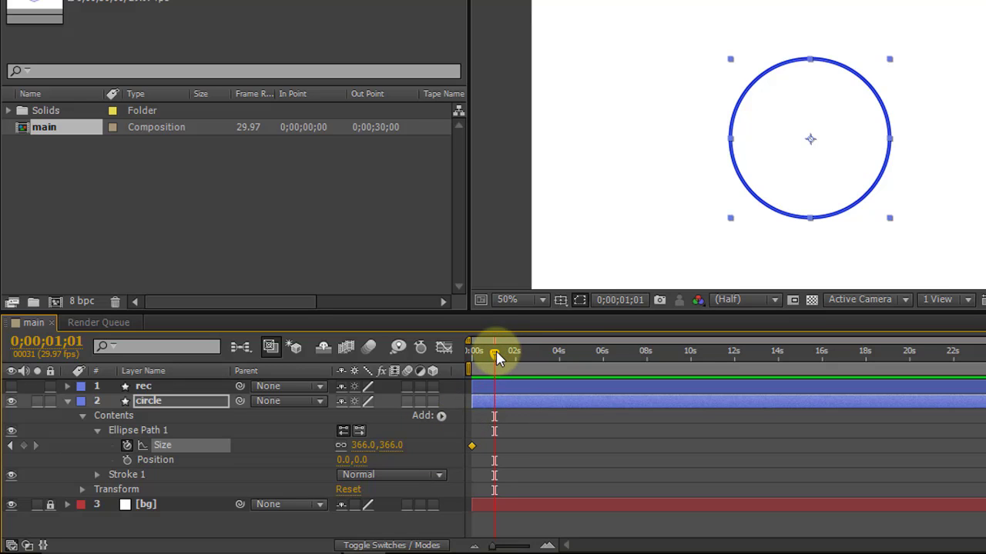
drag(496, 351, 475, 363)
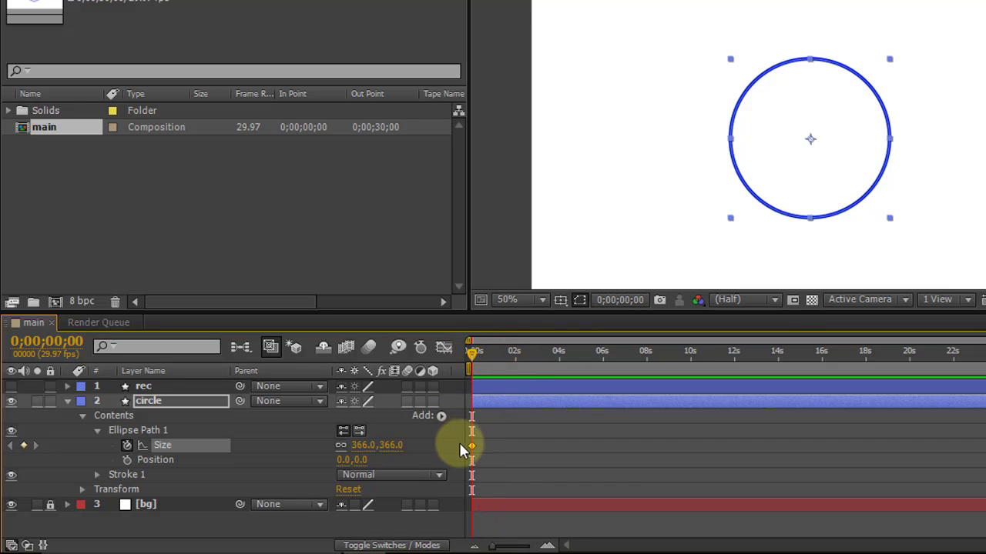
Shrink the ellipse's Size to 57.0, 57.0 at the 0;00;00;00 keyframe
mouse_move(473, 453)
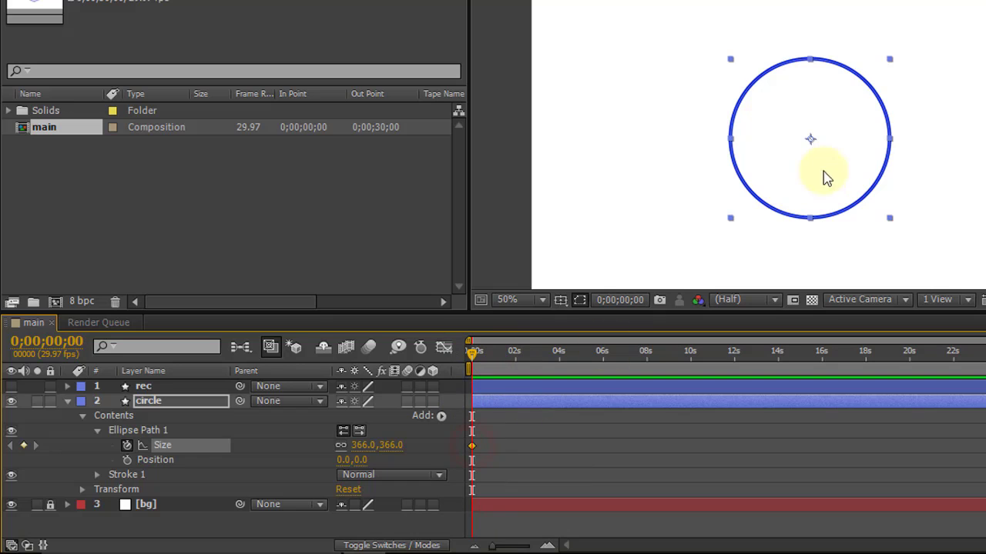
drag(371, 454, 254, 451)
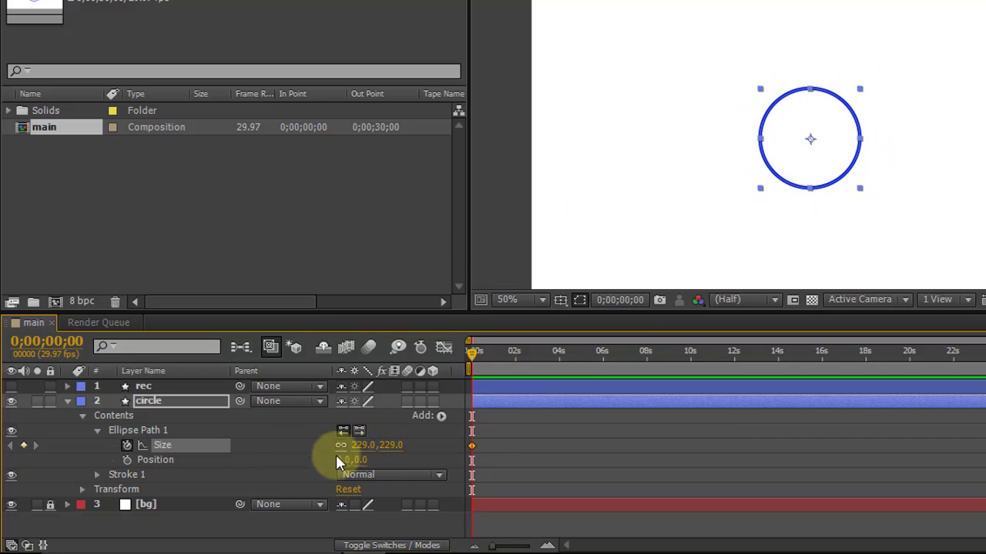
drag(373, 446, 289, 451)
drag(382, 454, 318, 451)
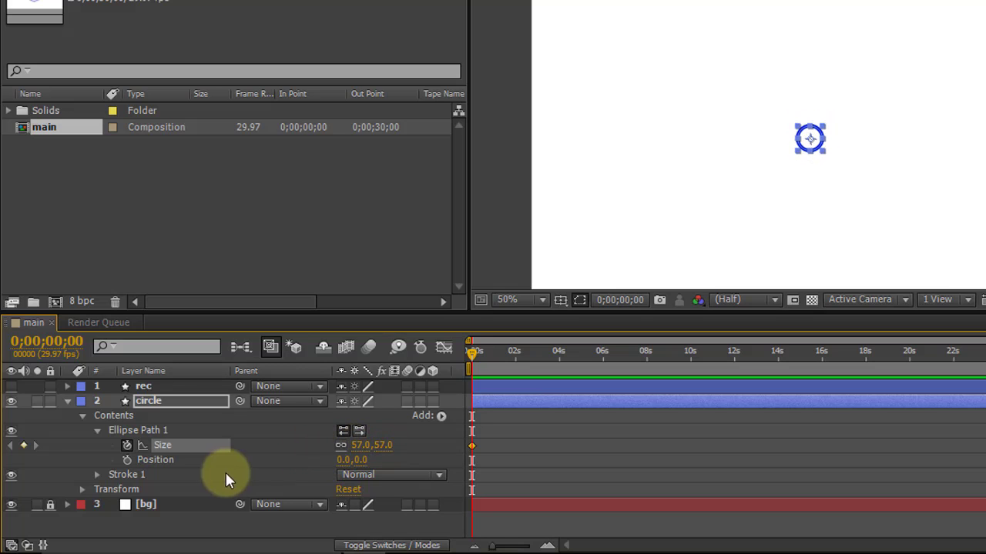
click(97, 474)
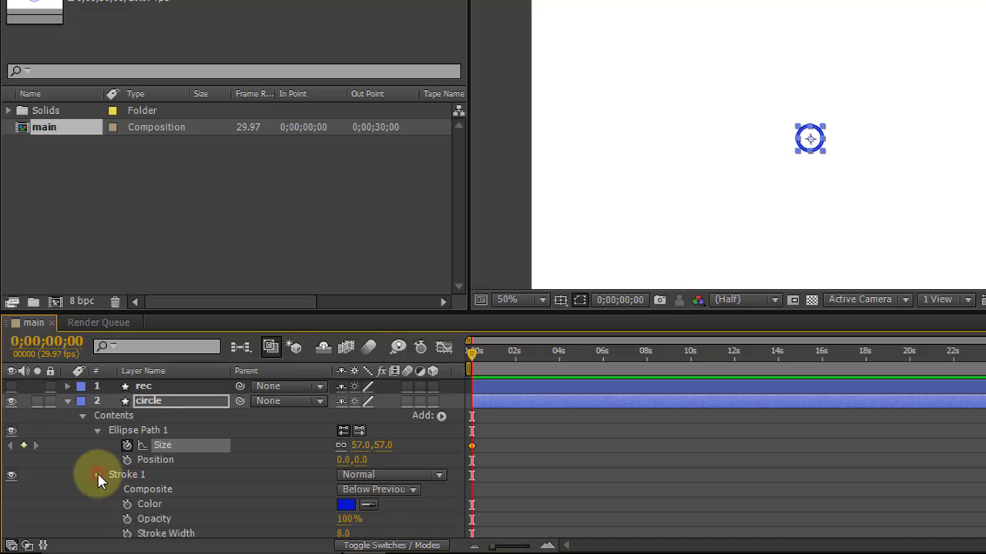
scroll(116, 468, down, 2)
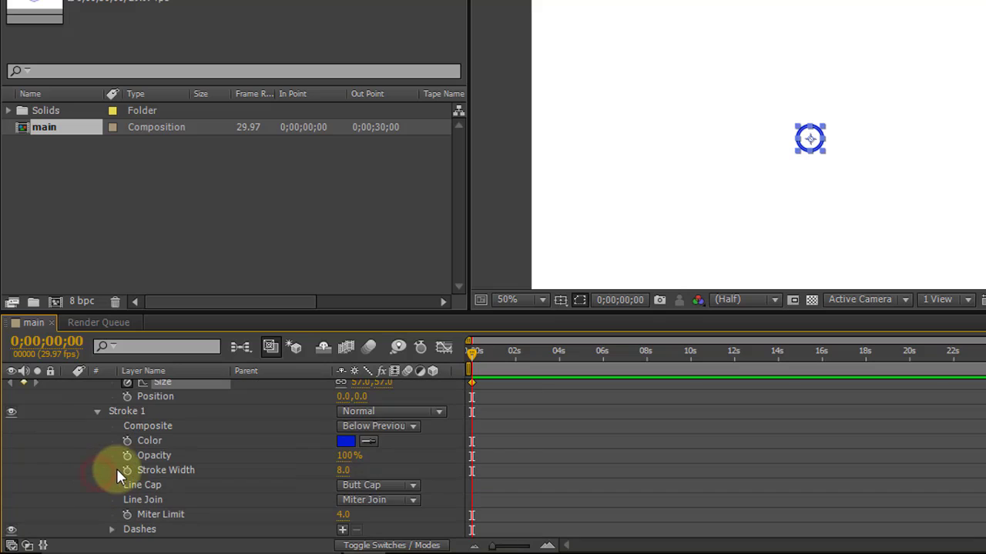
click(97, 413)
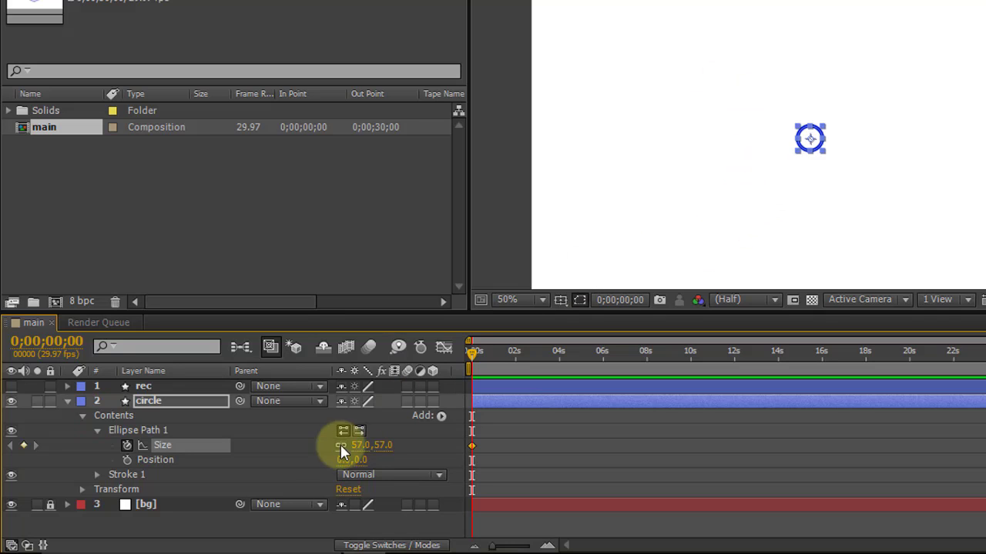
Set the ellipse's Size to 288.0, 288.0 at 0;00;00;29 and preview the circle's growth from the start
click(476, 353)
drag(477, 353, 493, 354)
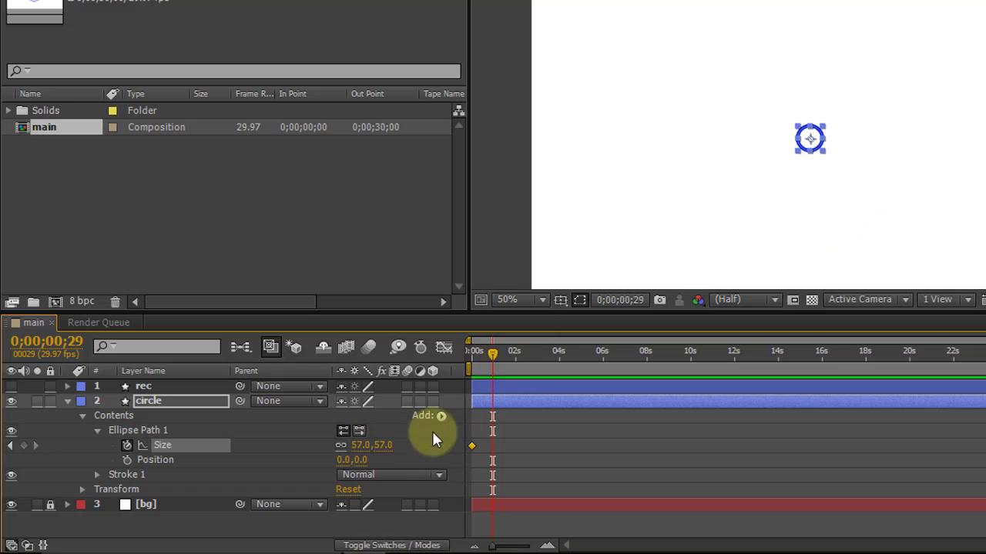
drag(365, 449, 568, 454)
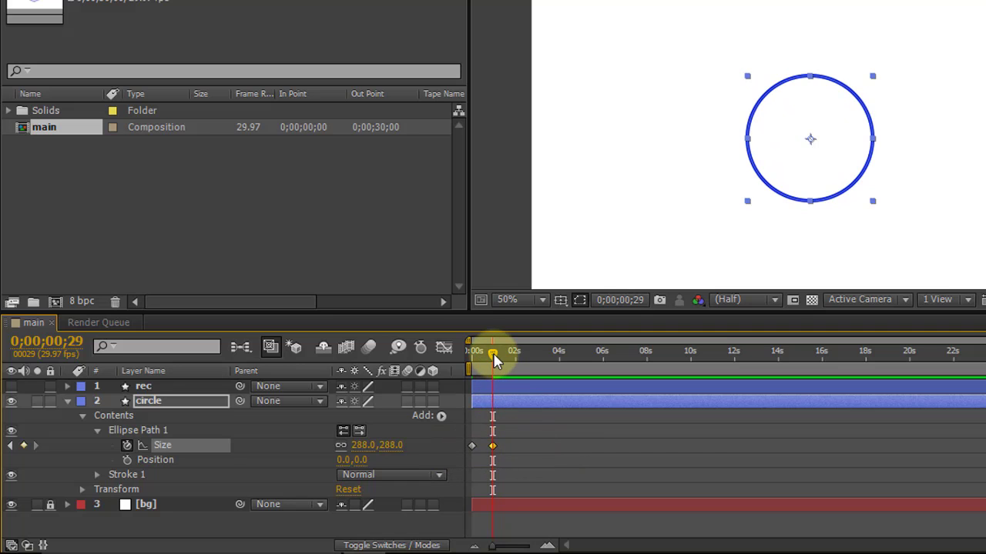
drag(493, 352, 459, 369)
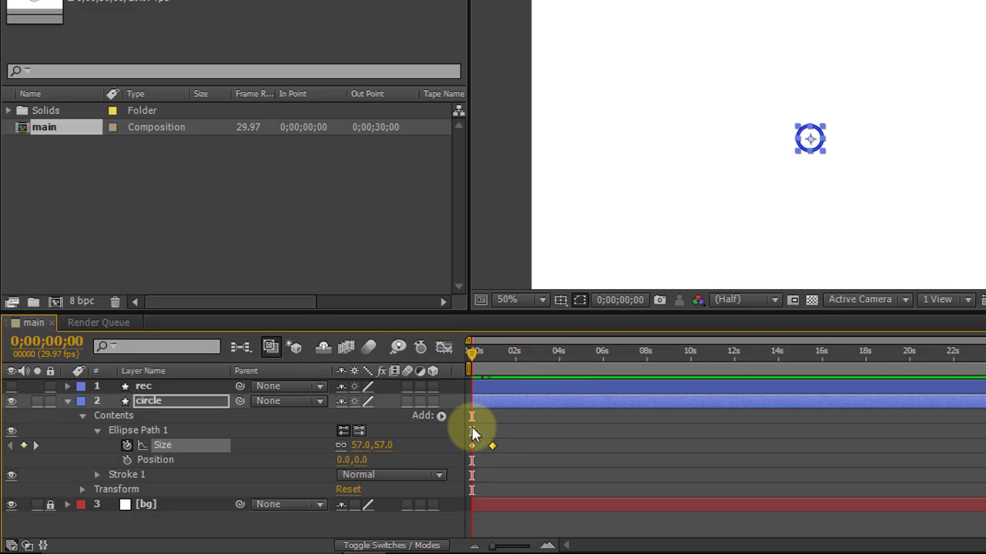
key(space)
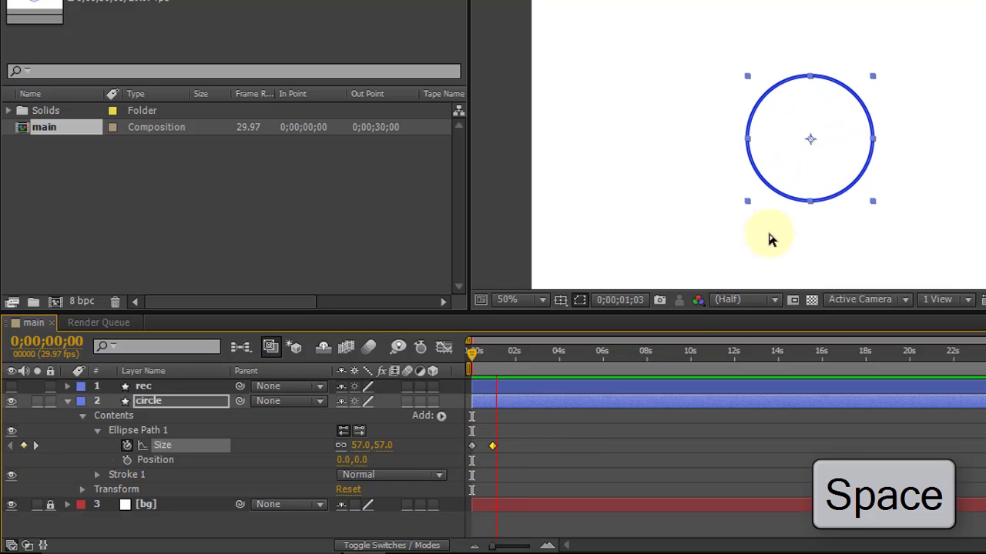
mouse_move(477, 360)
mouse_down()
mouse_move(528, 357)
mouse_move(469, 369)
mouse_up()
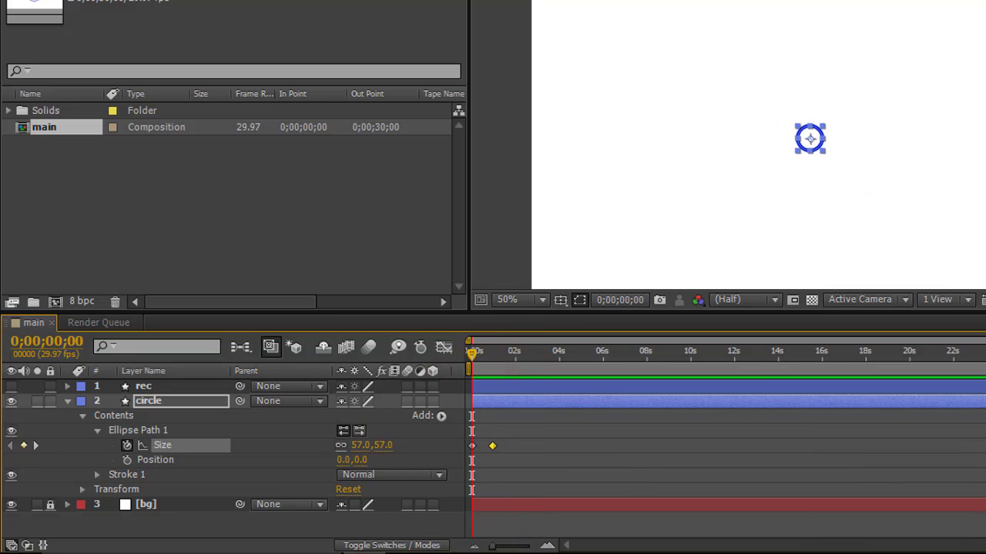
Collapse the circle layer, make the rec layer visible again and reveal its Rectangle Path 1 properties
click(83, 416)
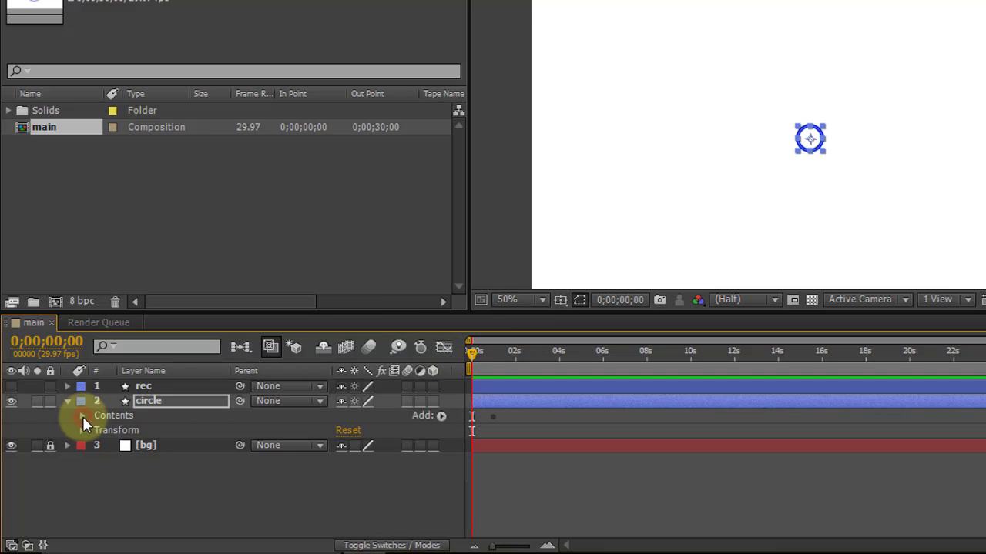
click(69, 402)
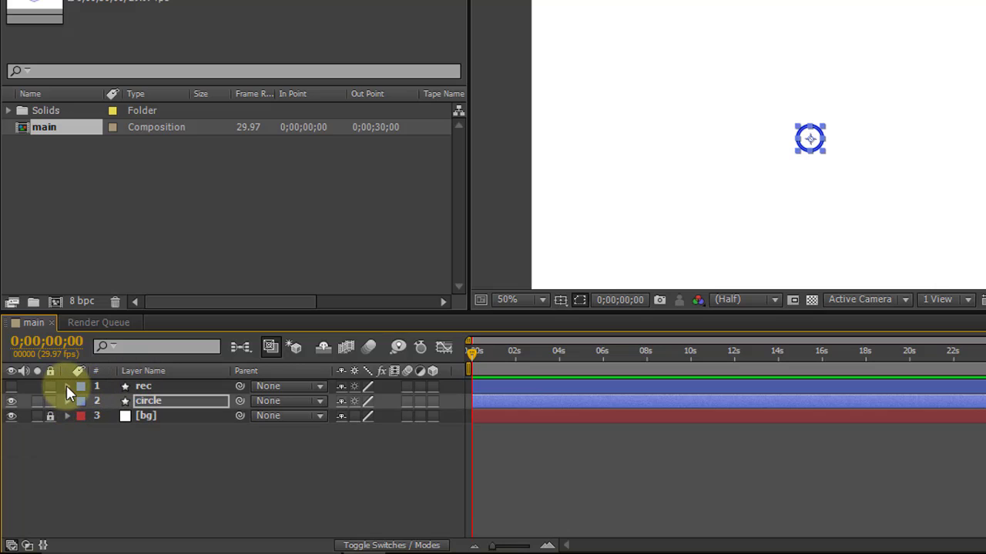
click(13, 386)
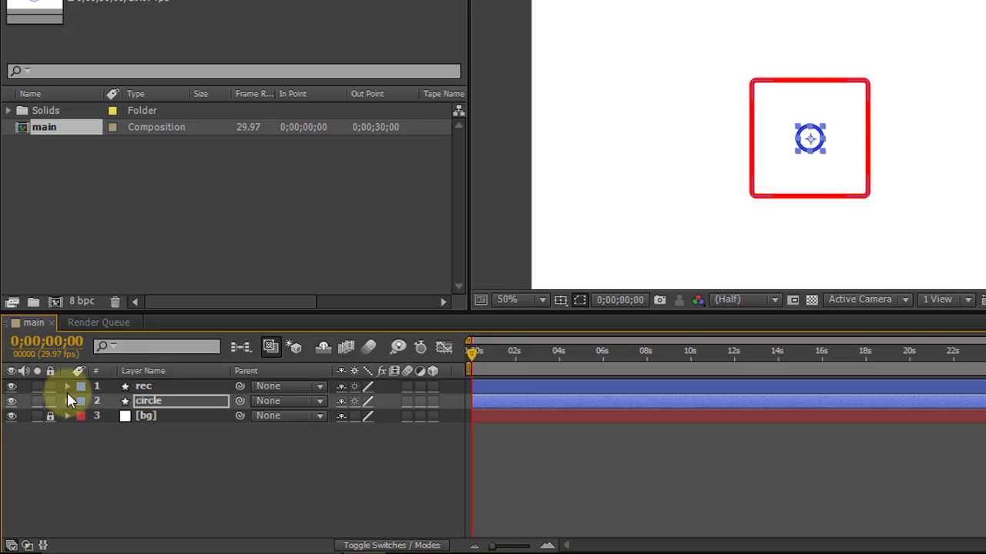
click(67, 386)
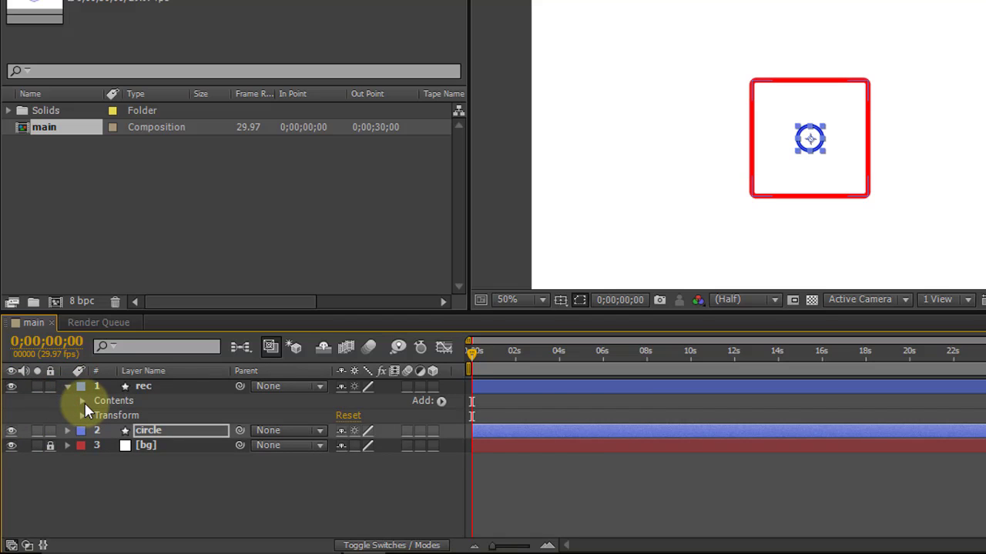
click(82, 401)
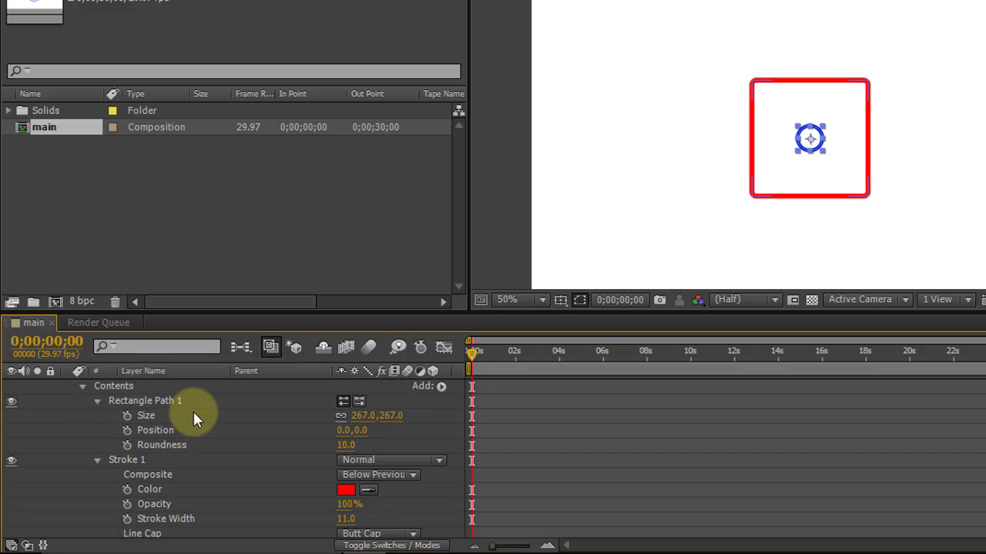
Keyframe the rectangle's Roundness at 272.0 on 0;00;00;00 and 0.0 on 0;00;01;01, and preview the animation from the start
click(127, 445)
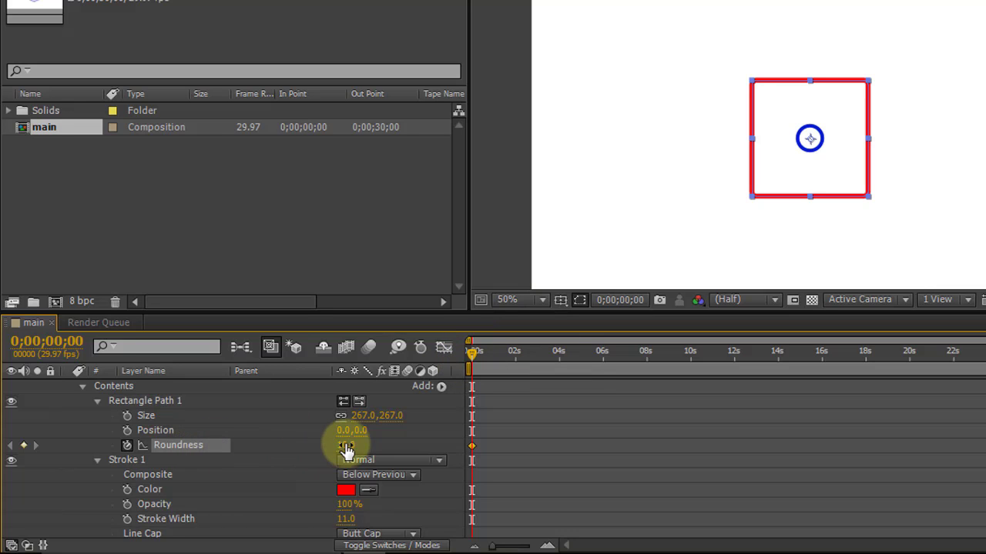
drag(345, 449, 535, 444)
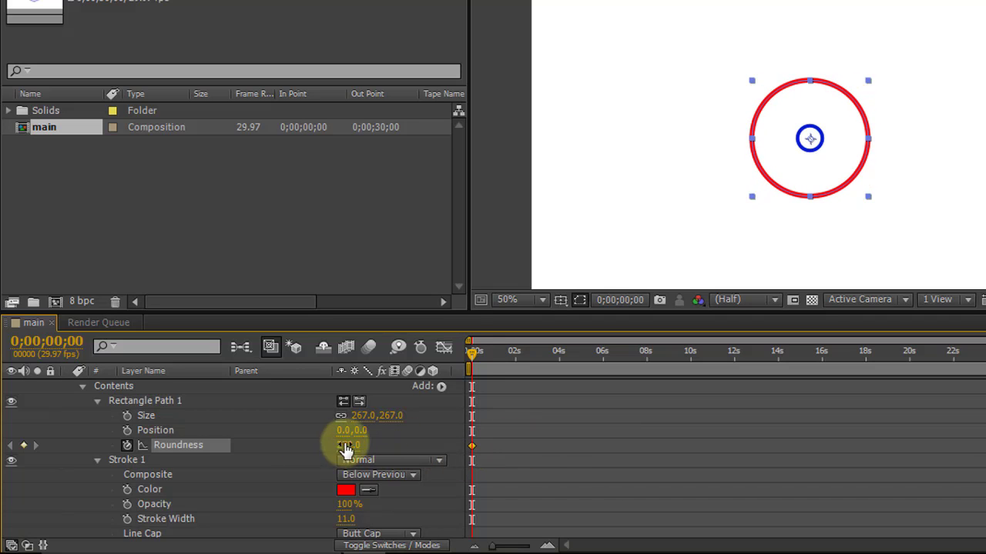
drag(475, 355, 496, 355)
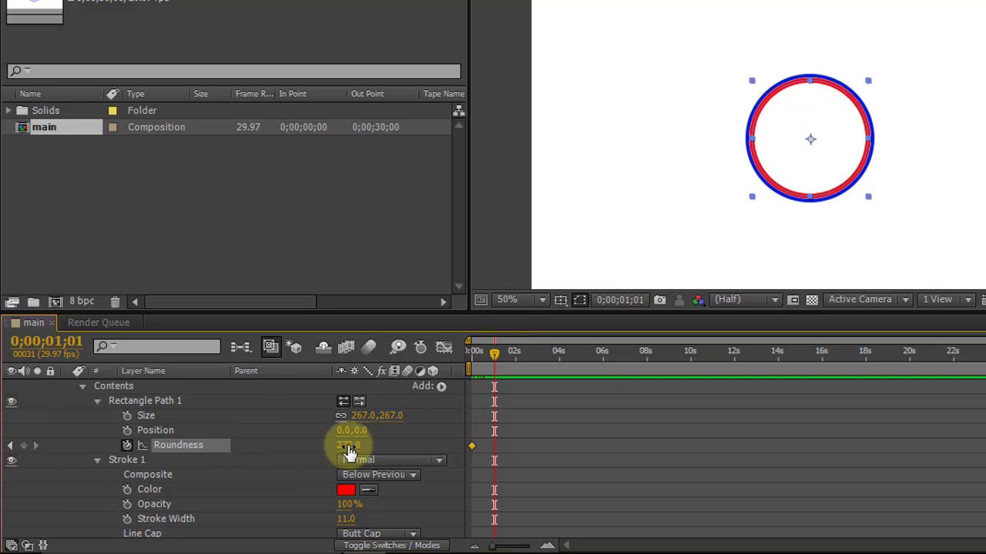
click(348, 451)
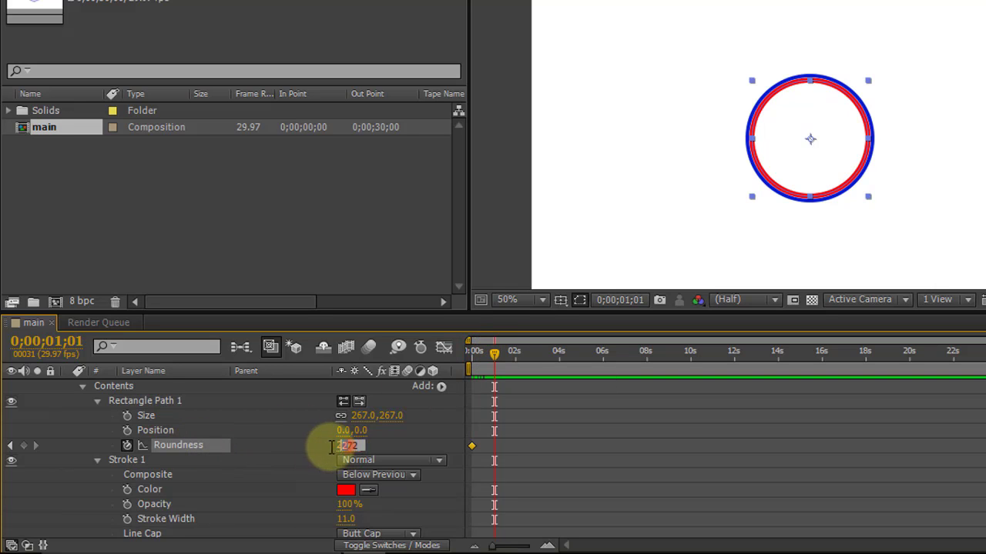
click(381, 442)
drag(351, 444, 147, 461)
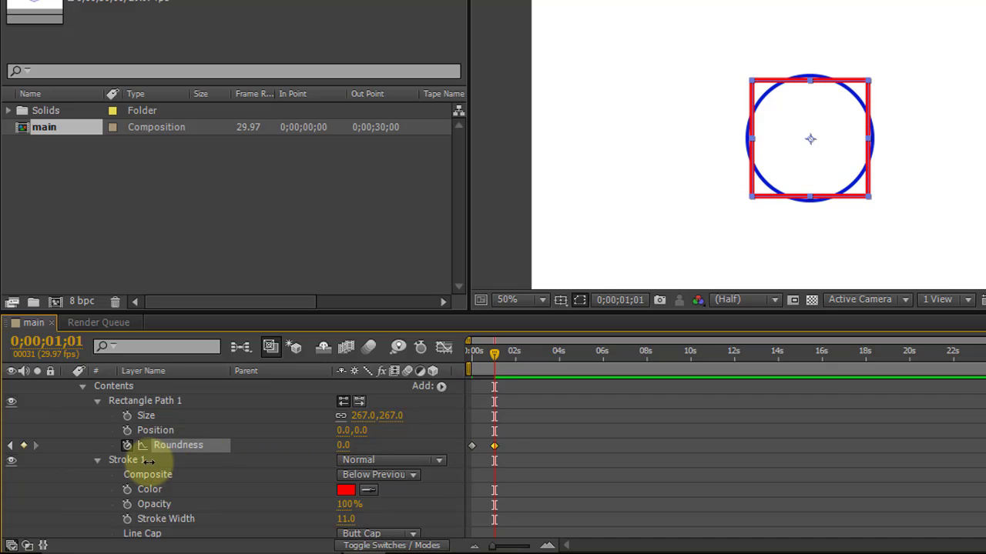
click(490, 450)
drag(494, 355, 431, 355)
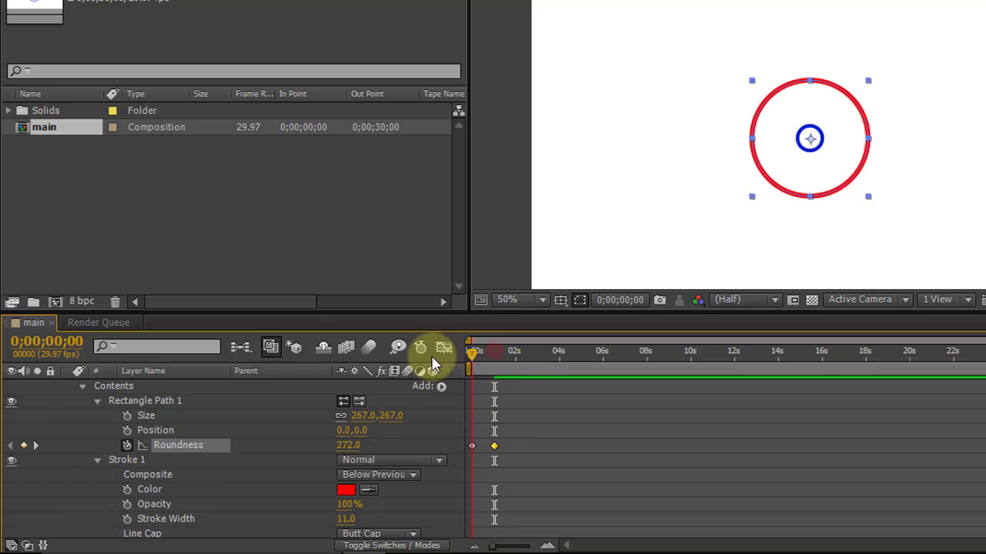
key(space)
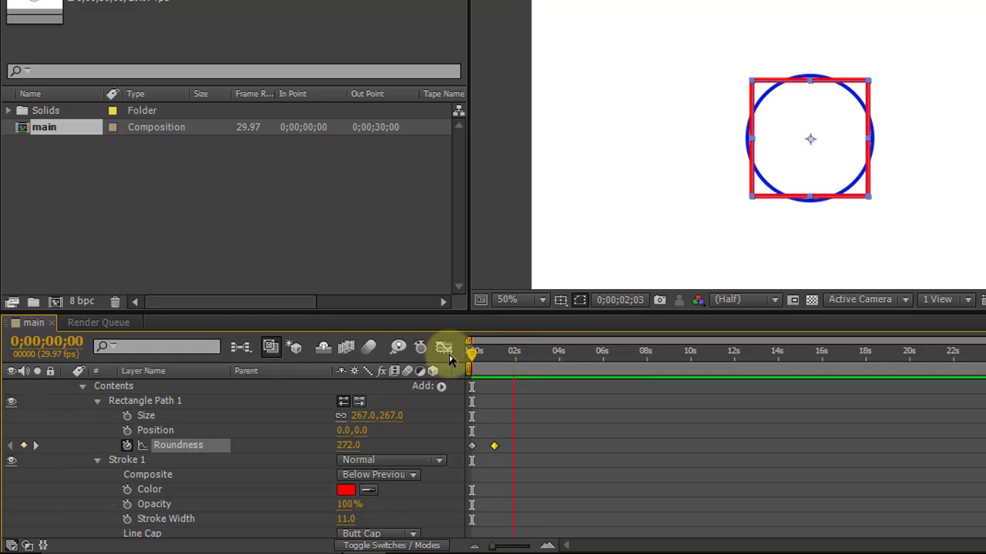
Replay the circle and rectangle animation from the start and return the current time to 0;00;00;00
click(525, 354)
drag(526, 354, 384, 357)
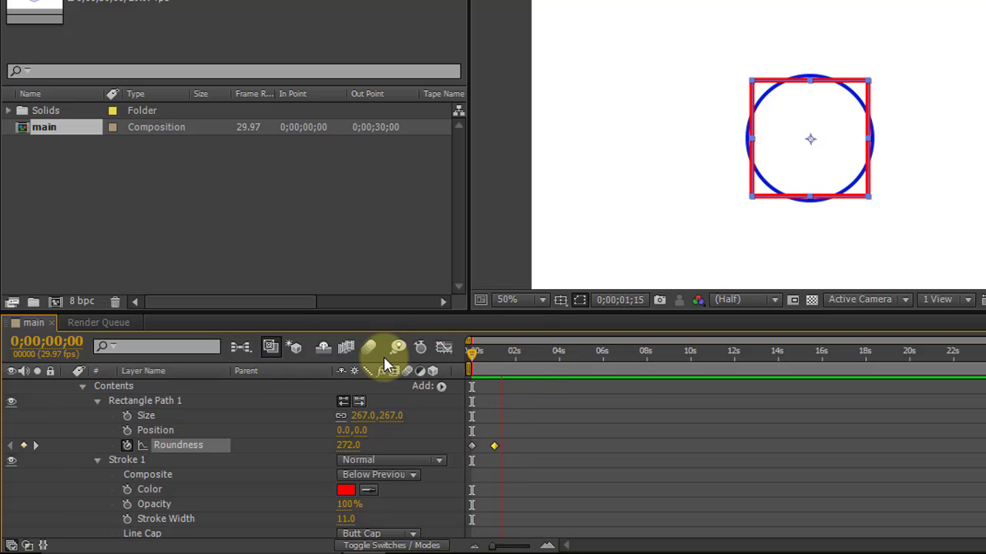
click(516, 368)
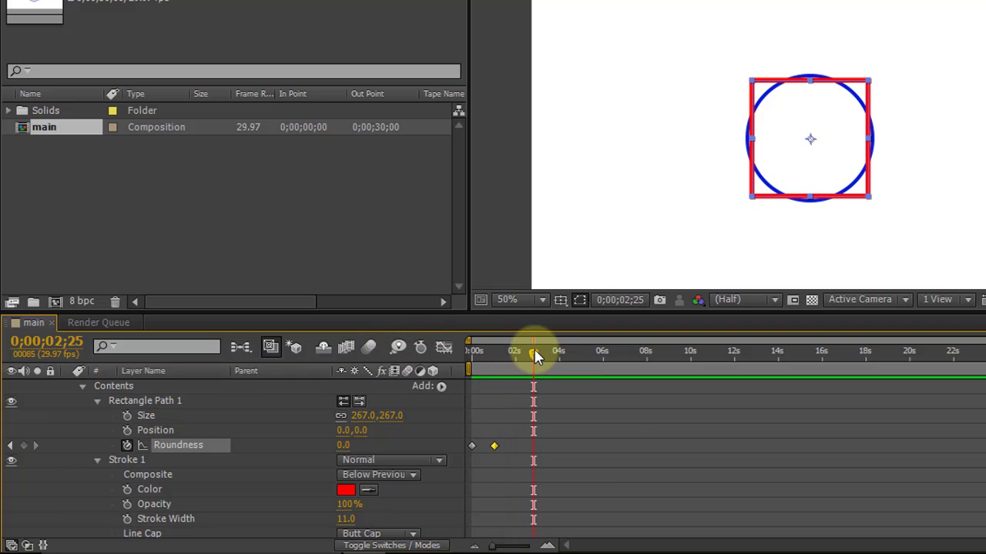
drag(537, 357, 464, 355)
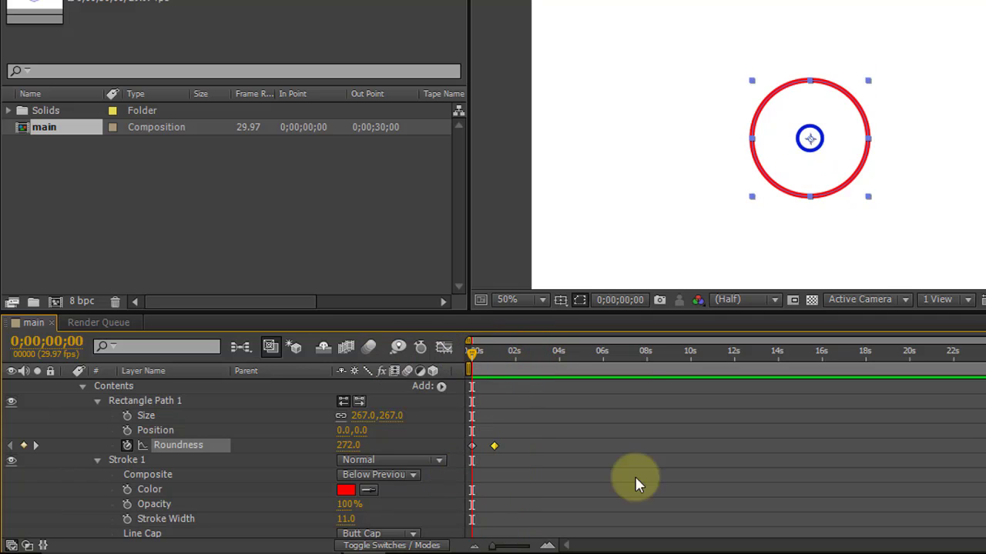
Collapse the rec layer's Contents and reveal the circle layer's Ellipse Path 1 properties
scroll(79, 425, up, 1)
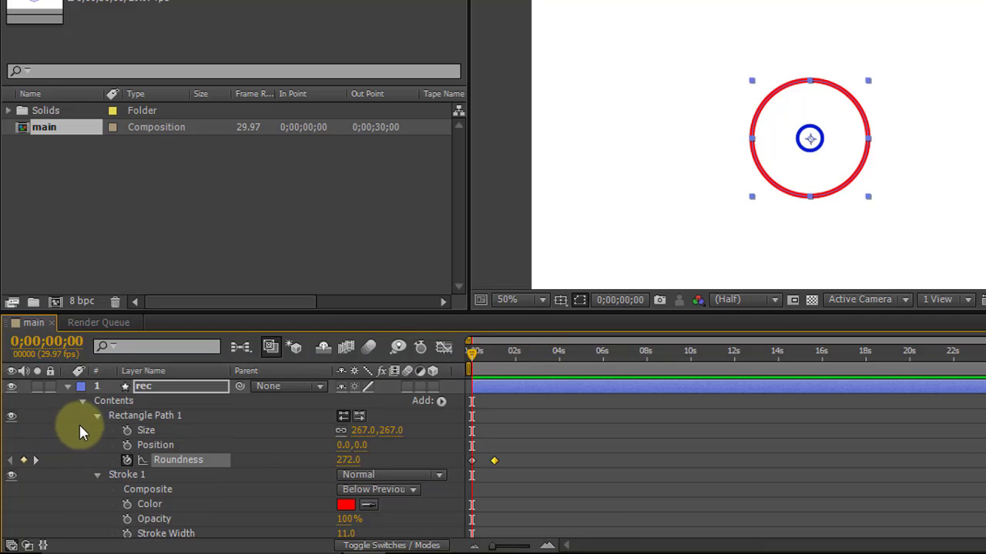
click(97, 416)
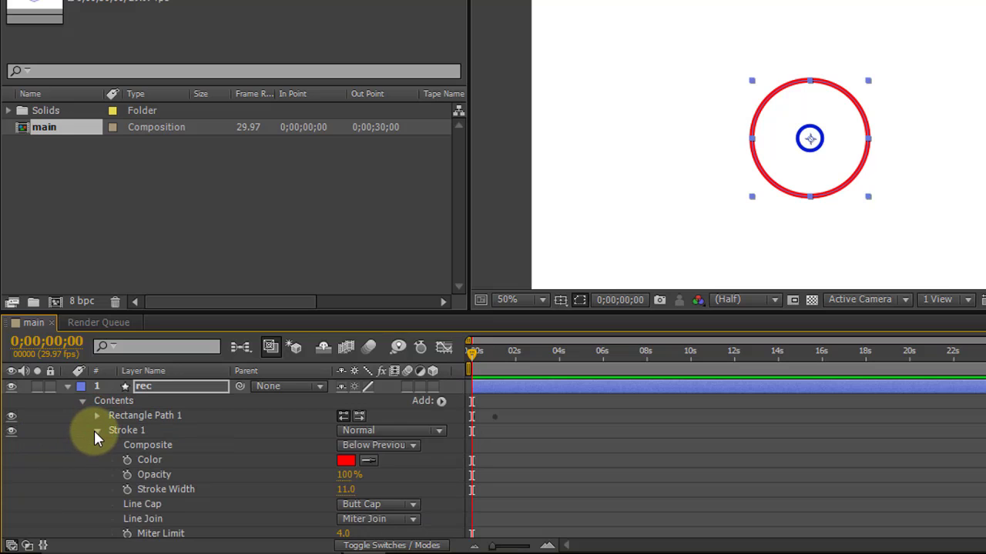
click(96, 431)
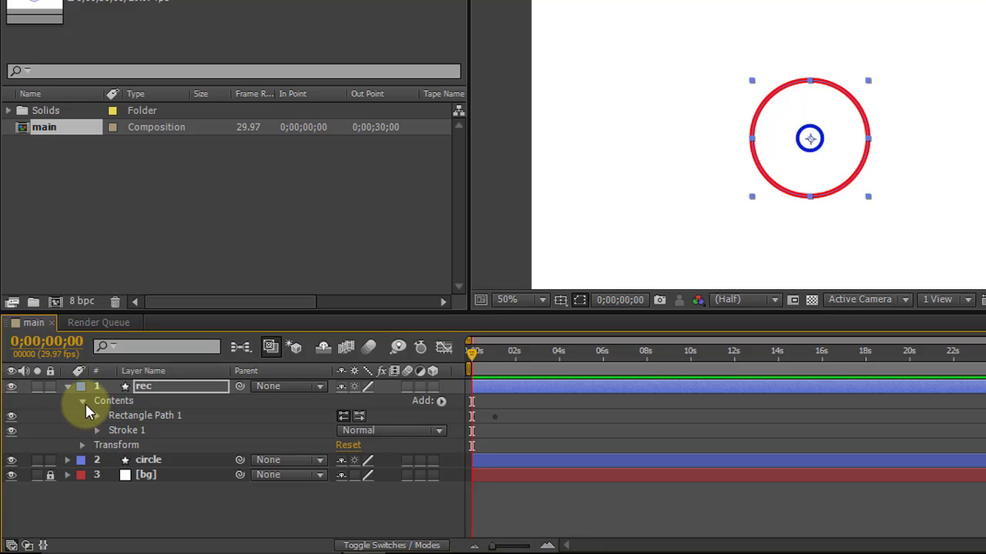
click(83, 402)
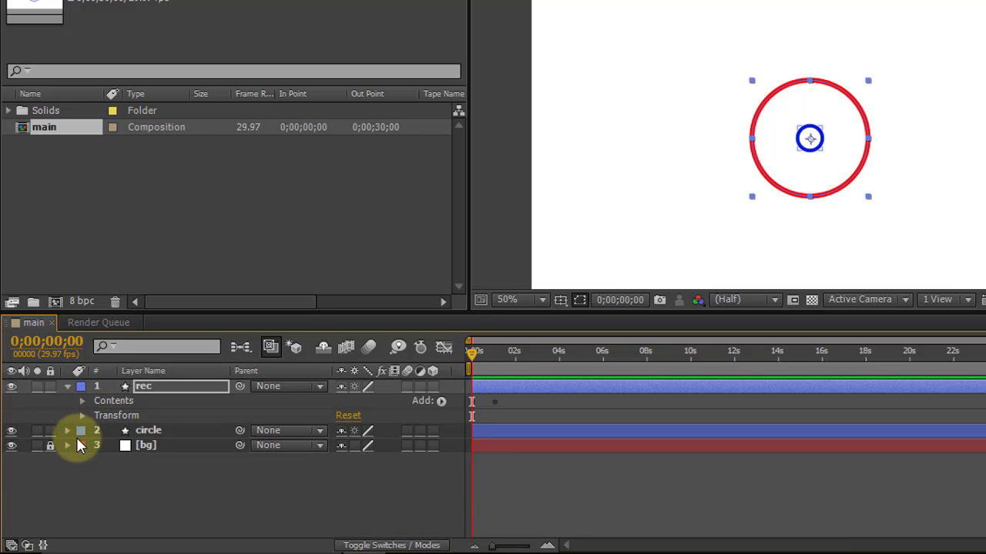
click(67, 430)
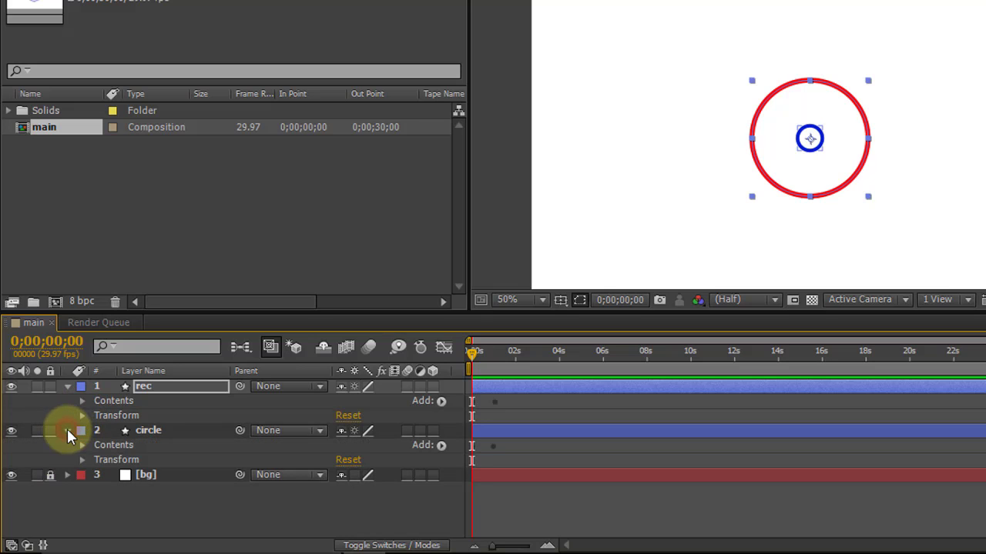
click(82, 446)
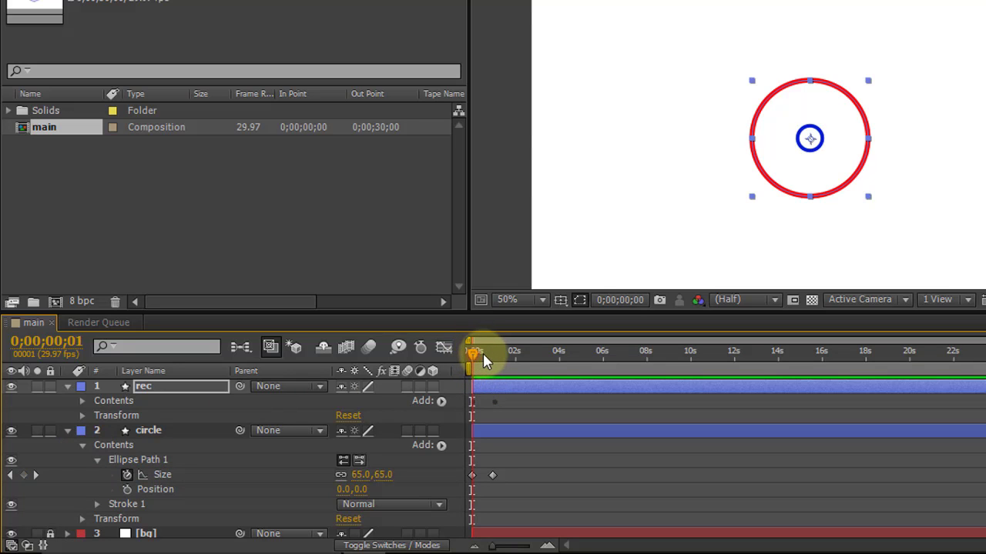
Set the ellipse's Size to 223.0, 223.0 at the 0;00;00;29 keyframe
drag(483, 353, 495, 362)
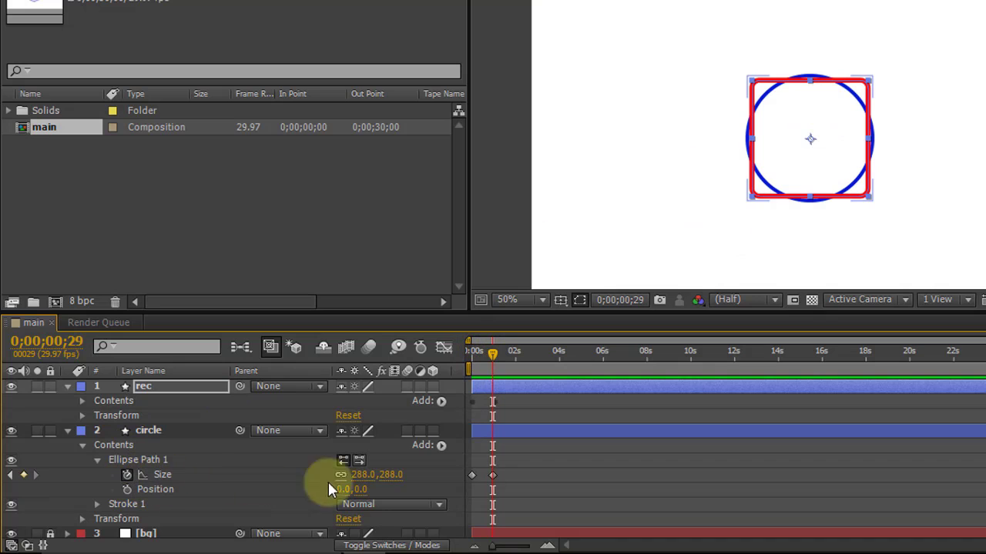
click(493, 476)
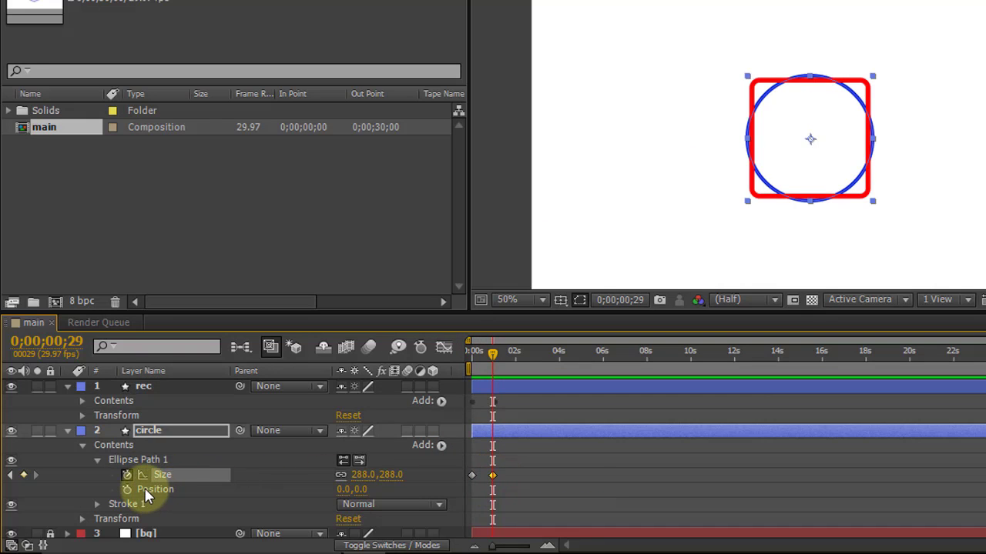
drag(373, 476, 313, 473)
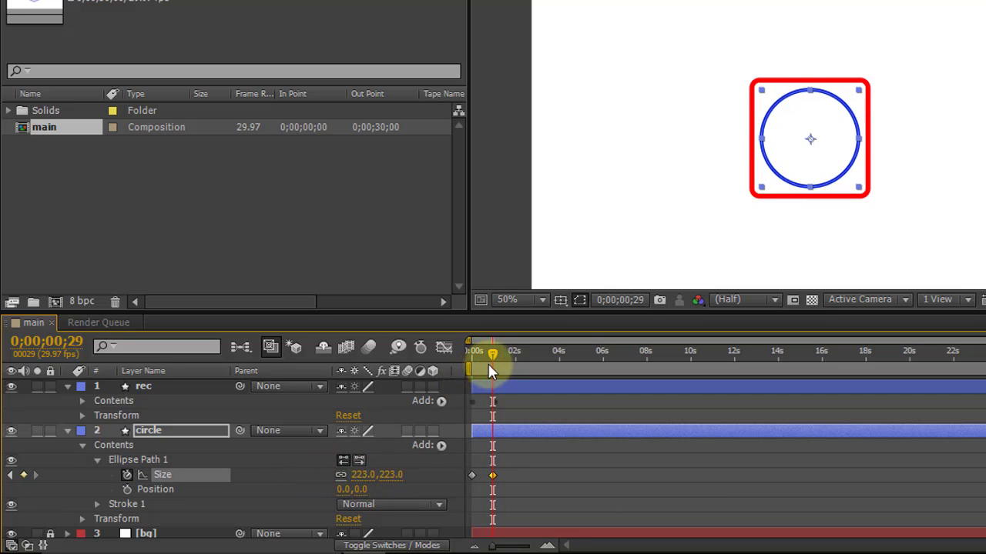
Preview the resized circle growing inside the rectangle several times from the start, ending back at 0;00;00;00
drag(490, 352, 410, 361)
key(space)
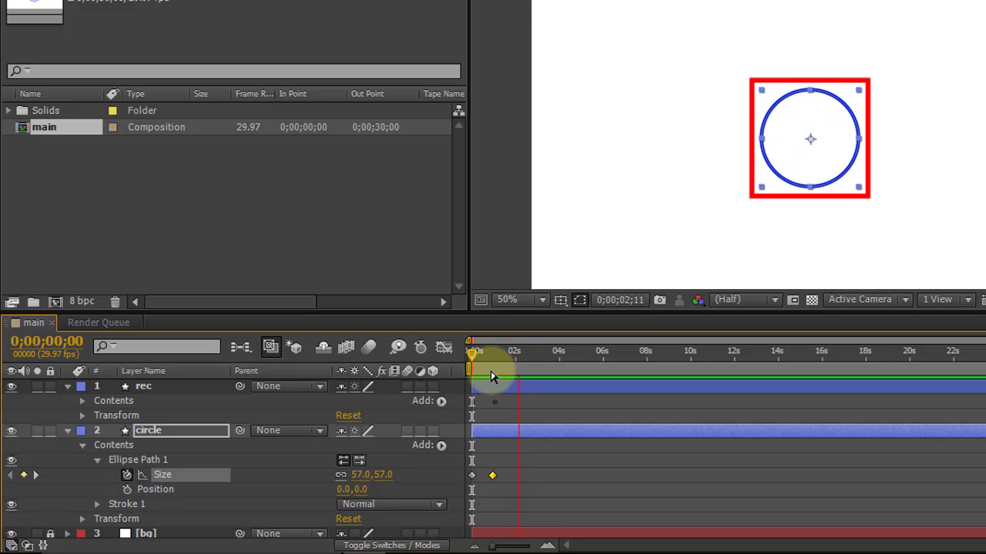
key(space)
drag(526, 356, 432, 355)
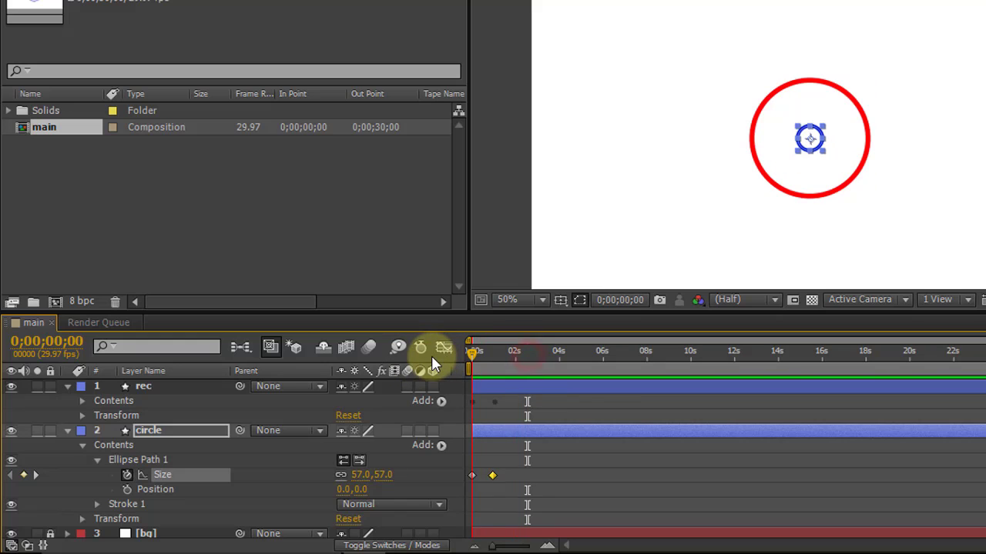
key(space)
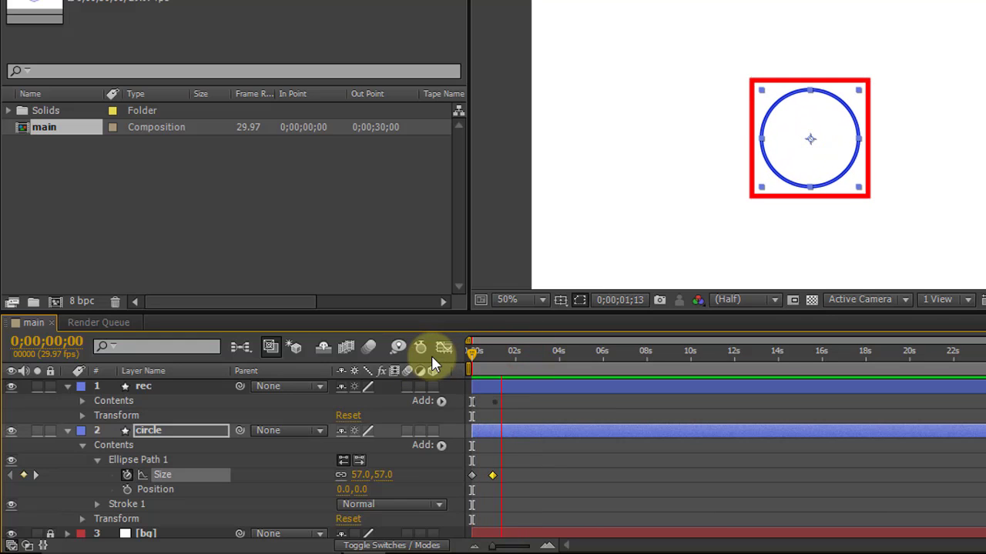
key(space)
drag(506, 358, 426, 367)
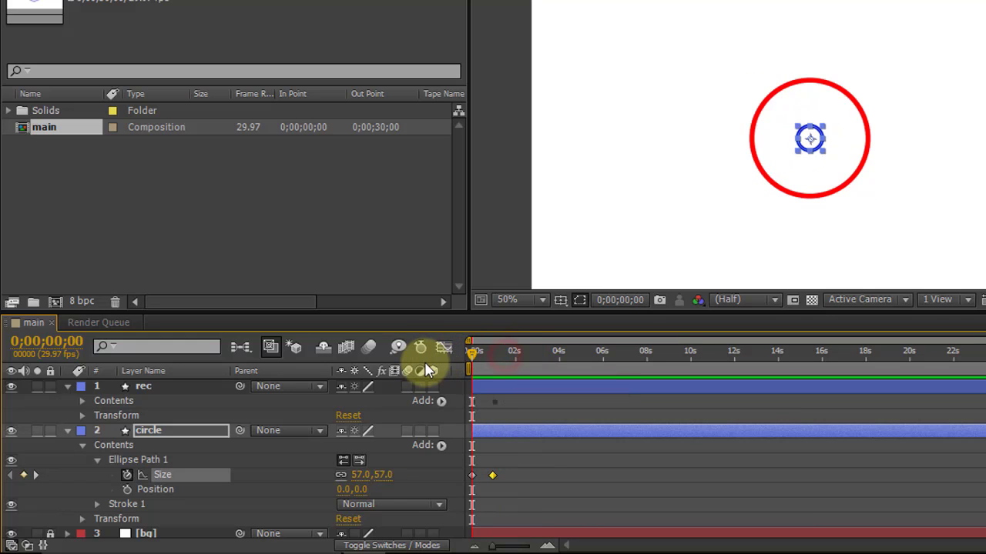
key(space)
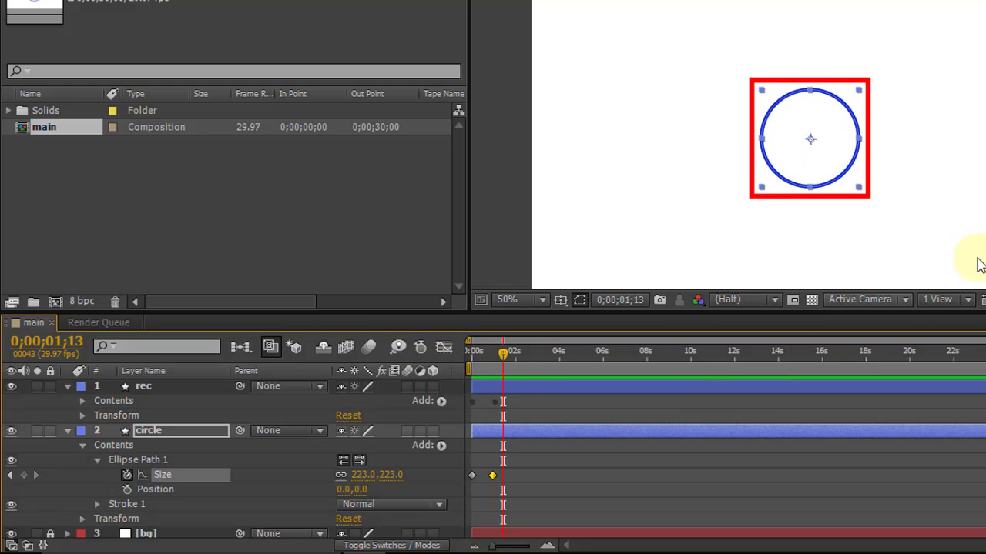
drag(504, 362, 454, 353)
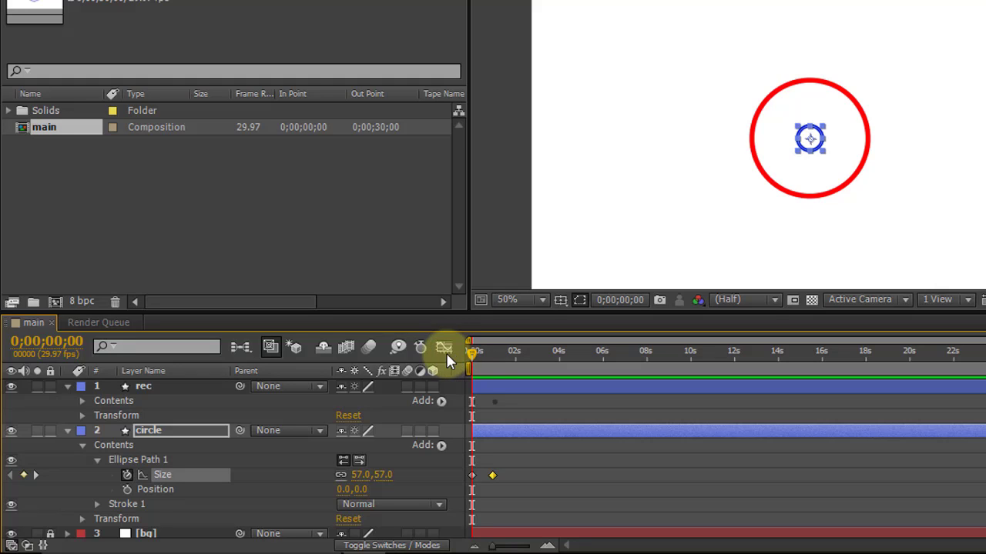
mouse_move(469, 356)
mouse_down()
mouse_move(506, 353)
mouse_move(462, 368)
mouse_up()
click(516, 414)
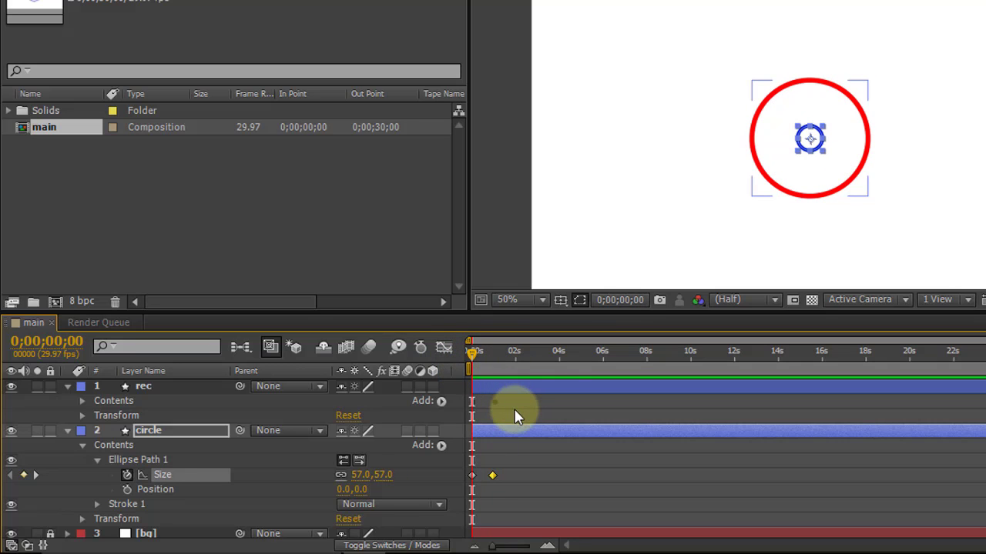